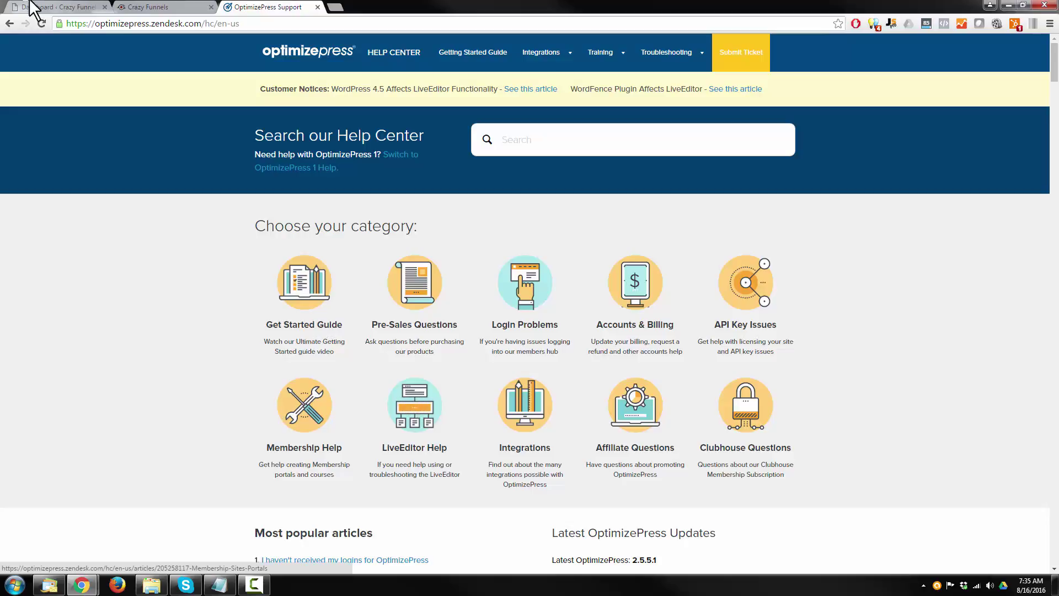
Step: Switch to the Crazy Funnels WordPress dashboard and open the Homepage from the pages list in the Live Editor
{"action": "left_click", "coordinate": [53, 9]}
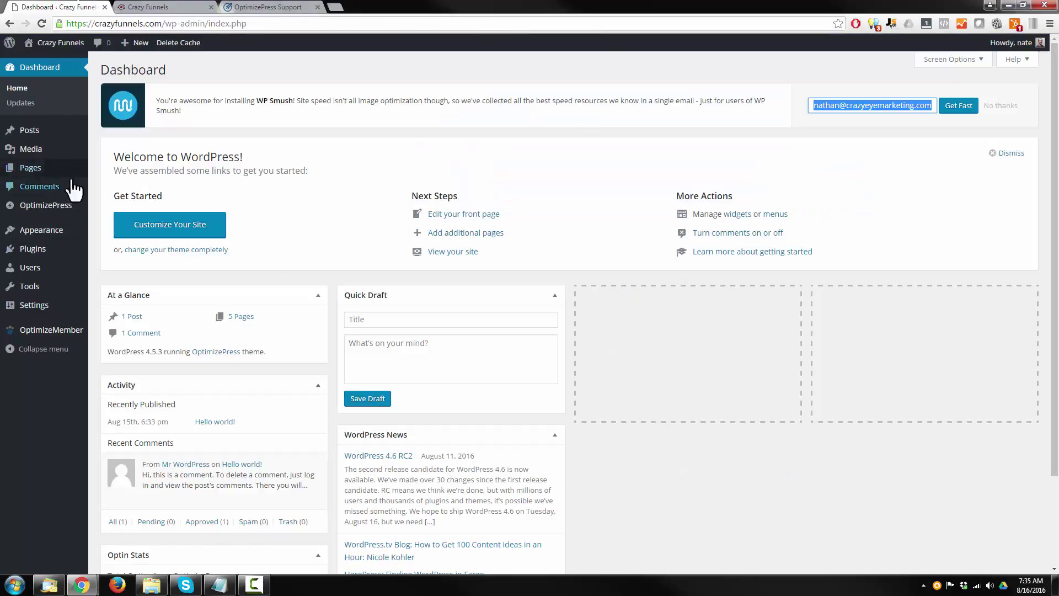
{"action": "mouse_move", "coordinate": [35, 169]}
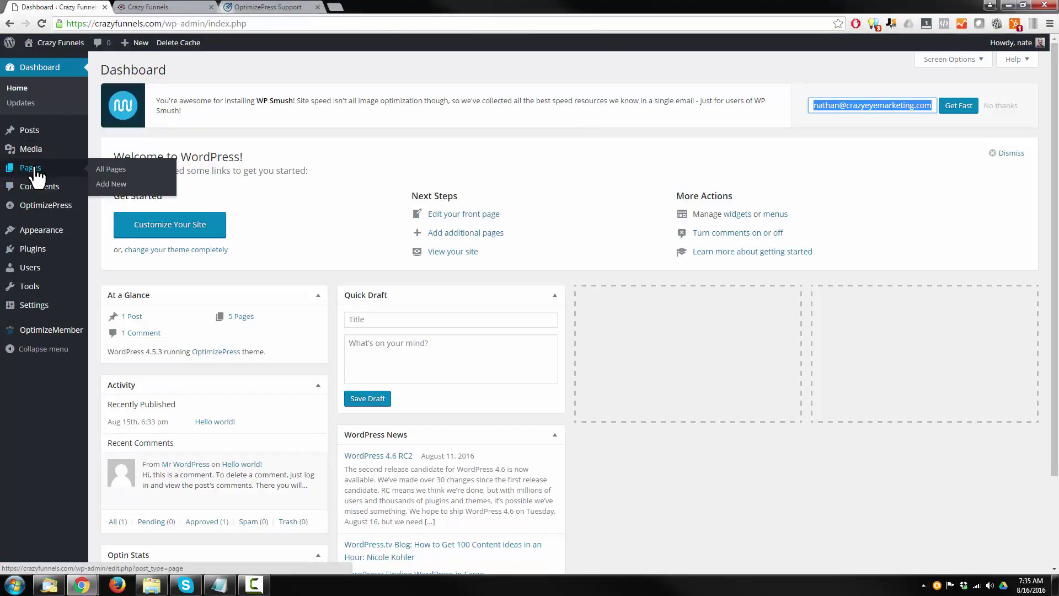
{"action": "left_click", "coordinate": [32, 169]}
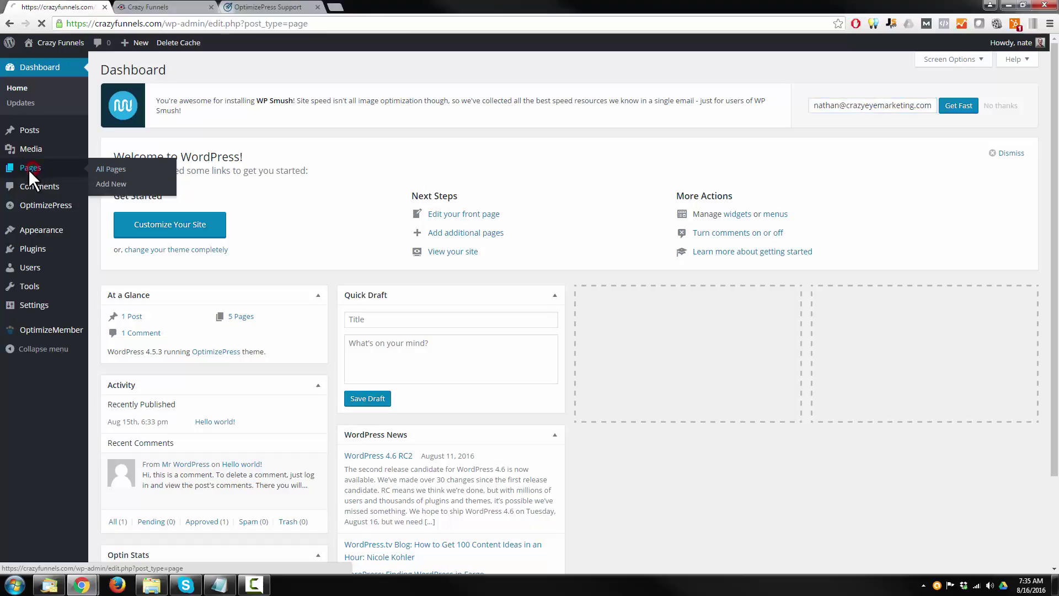
{"action": "mouse_move", "coordinate": [139, 161]}
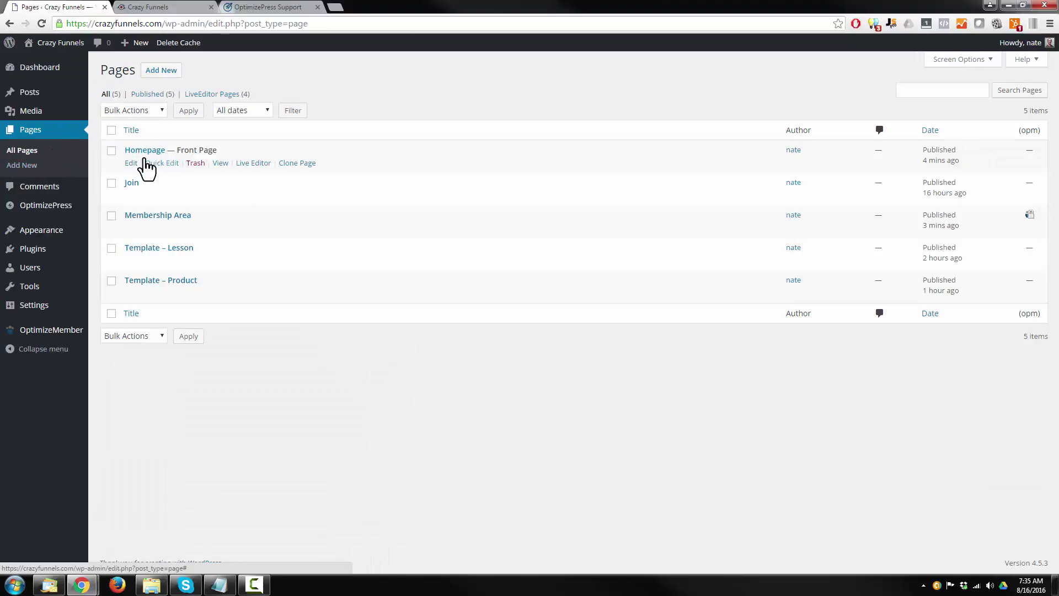
{"action": "left_click_drag", "start_coordinate": [178, 149], "coordinate": [233, 152]}
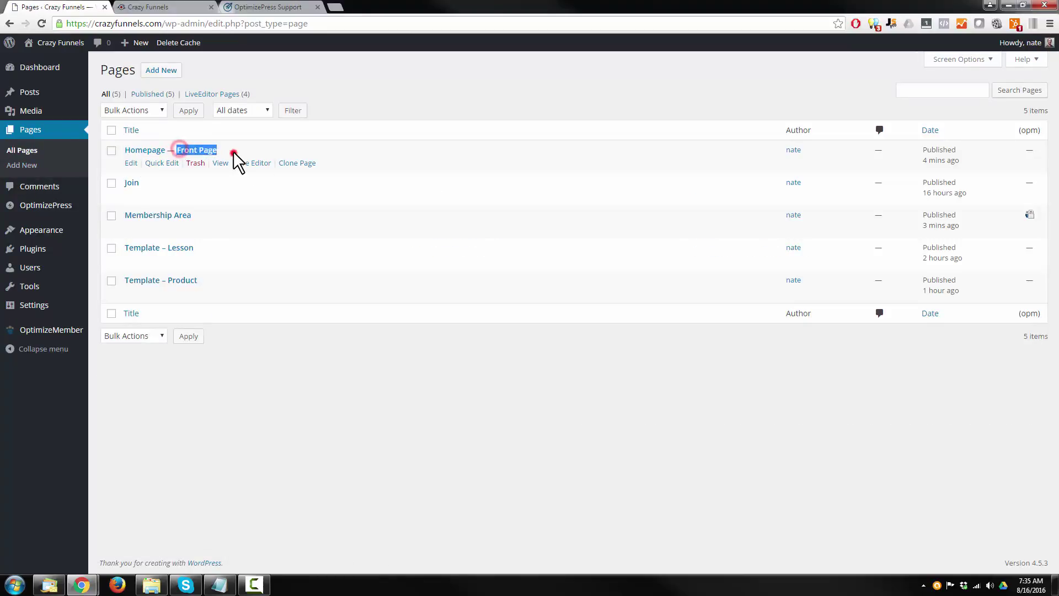
{"action": "left_click", "coordinate": [255, 163]}
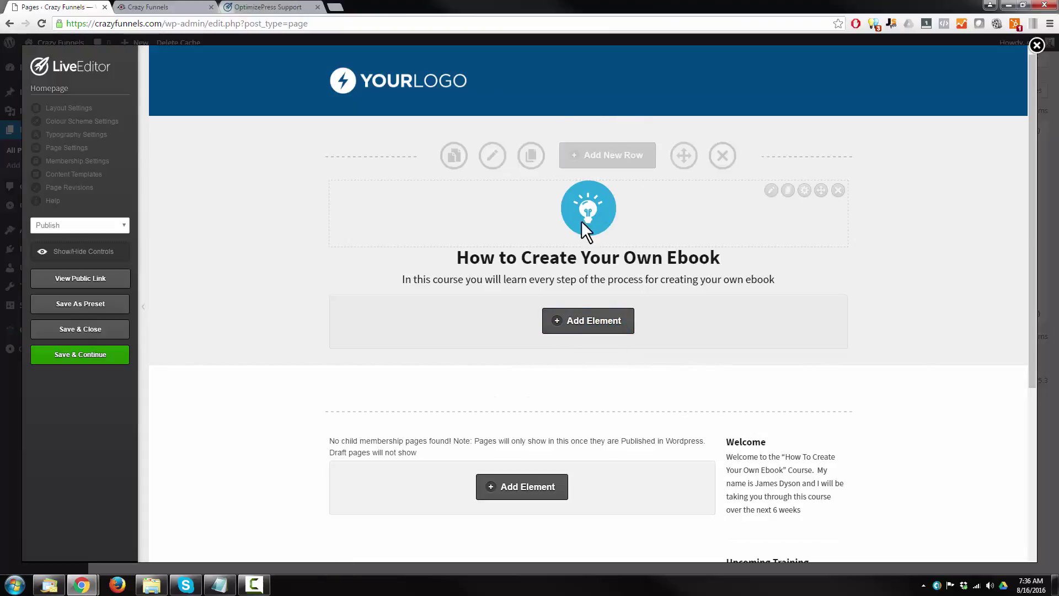
Step: Remove the light bulb icon above the headline and change the headline text to "How to Create Your Own Ebook!!!"
{"action": "left_click", "coordinate": [839, 192]}
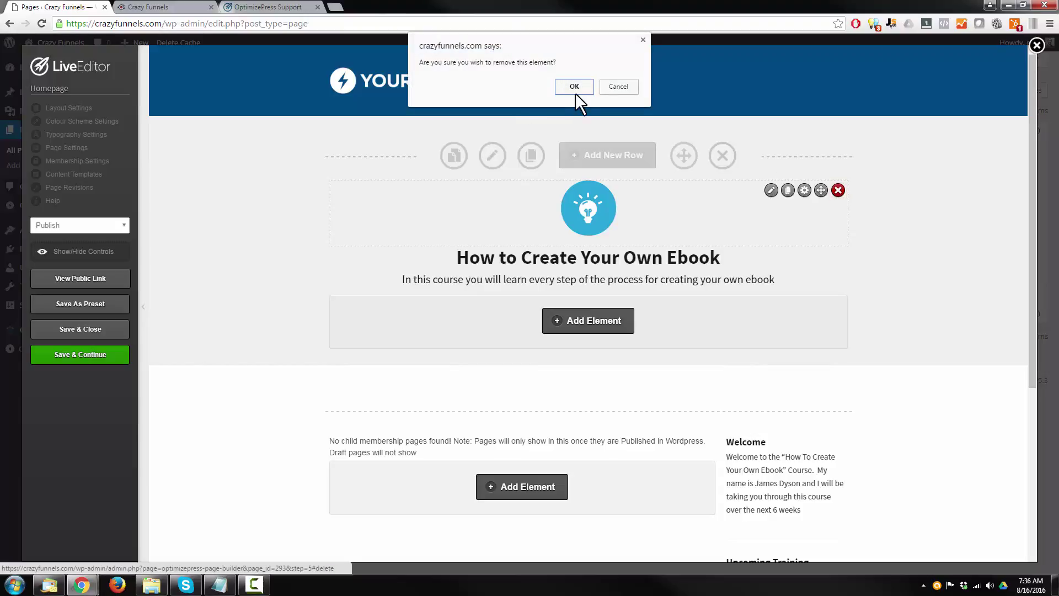
{"action": "left_click", "coordinate": [574, 87]}
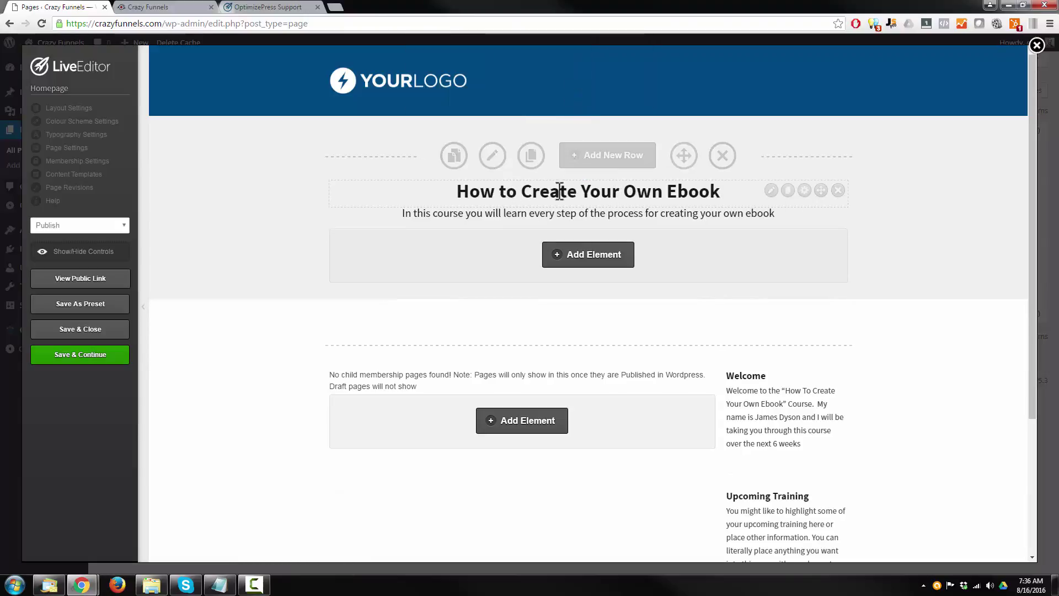
{"action": "left_click", "coordinate": [771, 190]}
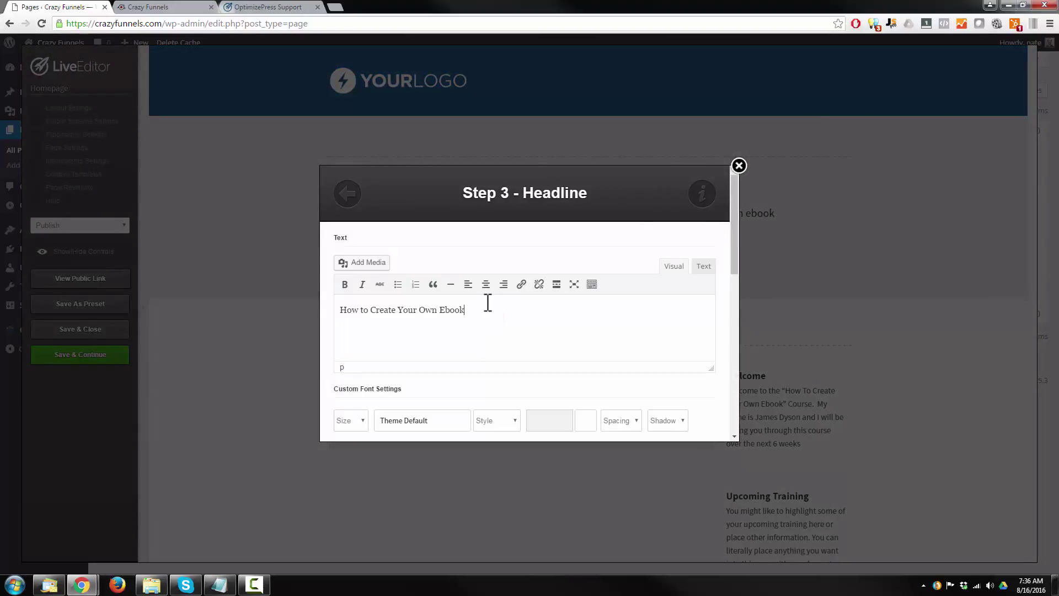
{"action": "scroll", "coordinate": [544, 327], "scroll_direction": "down", "scroll_amount": 10}
{"action": "scroll", "coordinate": [573, 297], "scroll_direction": "down", "scroll_amount": 5}
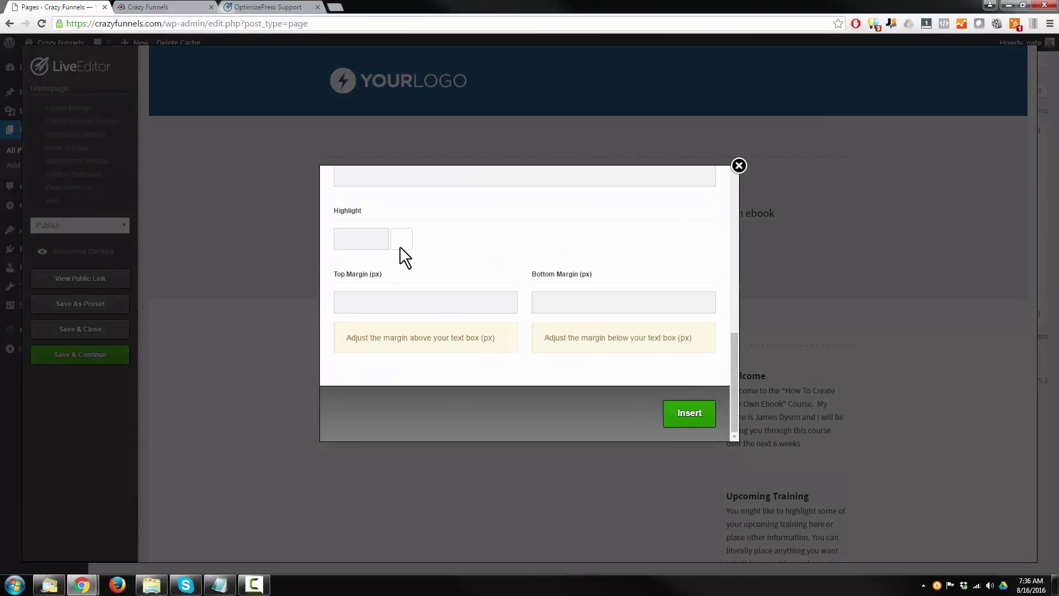
{"action": "scroll", "coordinate": [375, 197], "scroll_direction": "up", "scroll_amount": 5}
{"action": "scroll", "coordinate": [390, 217], "scroll_direction": "down", "scroll_amount": 5}
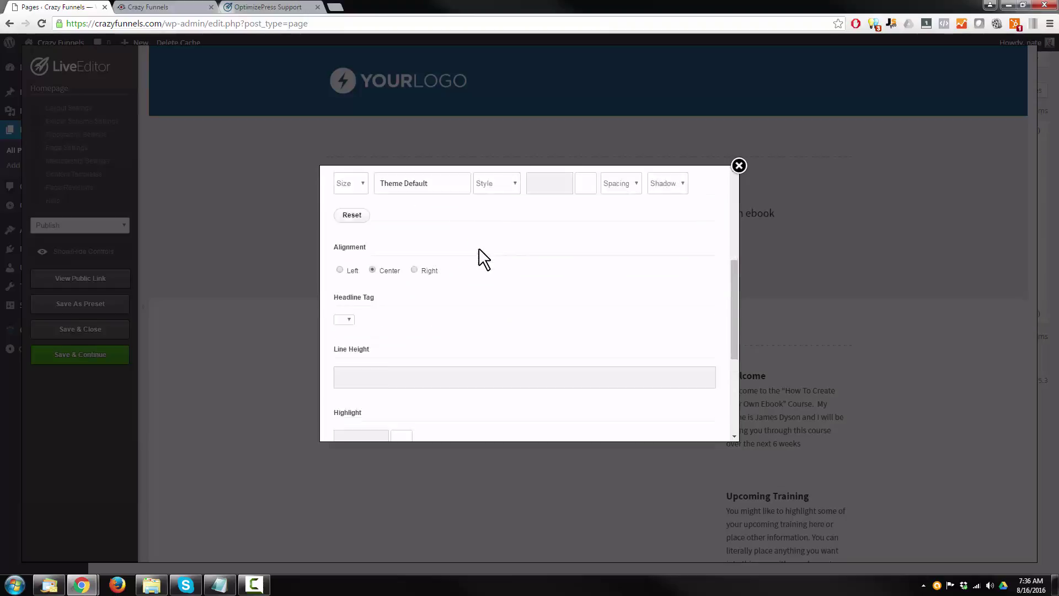
{"action": "left_click", "coordinate": [690, 415]}
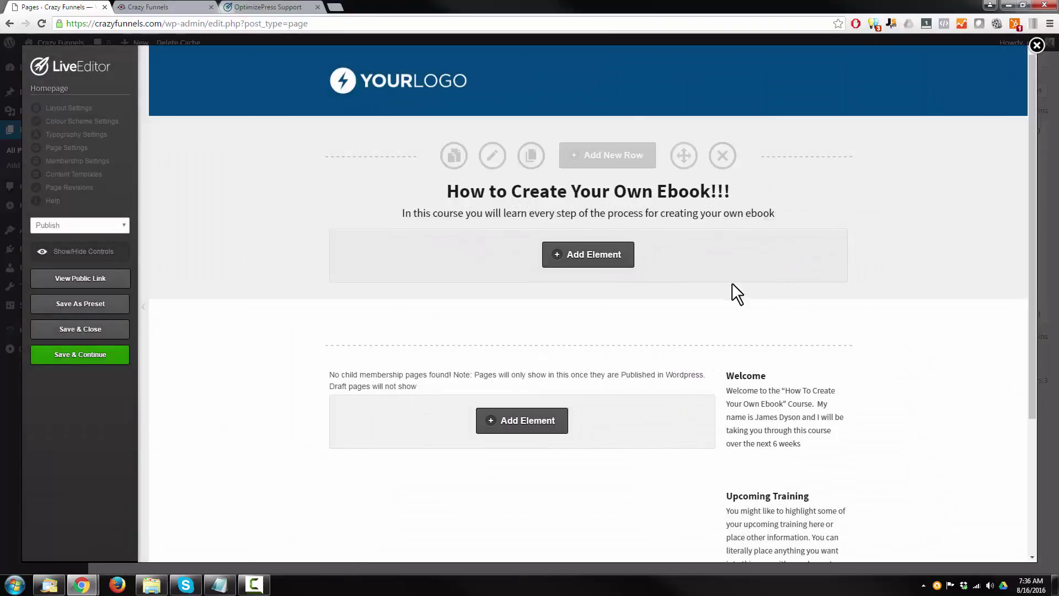
Step: Browse the full list of elements that can be inserted below the course subtitle, and close it without adding one
{"action": "left_click", "coordinate": [596, 256]}
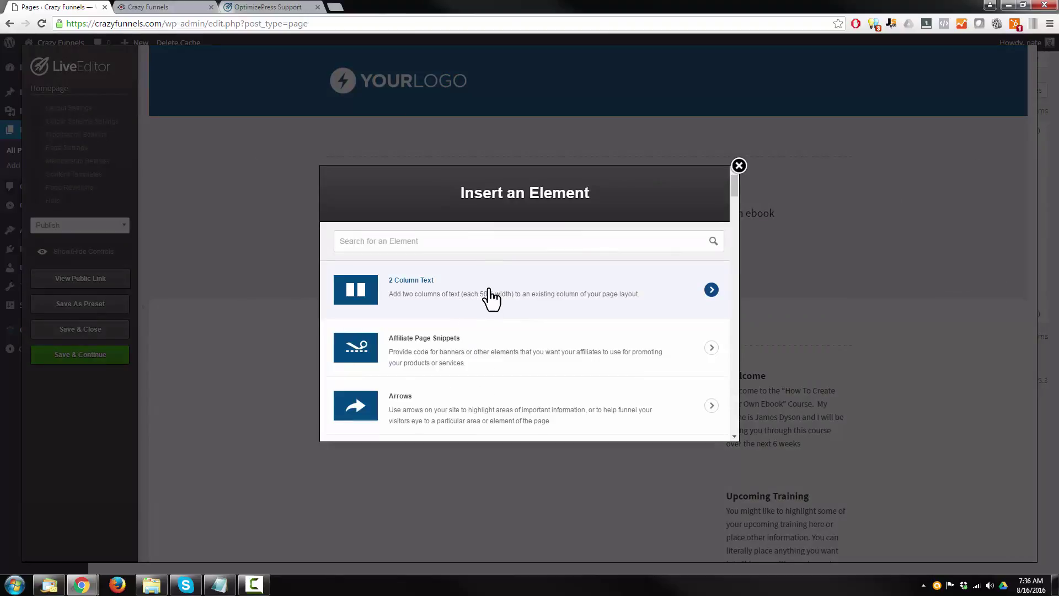
{"action": "scroll", "coordinate": [467, 348], "scroll_direction": "down", "scroll_amount": 2}
{"action": "scroll", "coordinate": [438, 298], "scroll_direction": "down", "scroll_amount": 4}
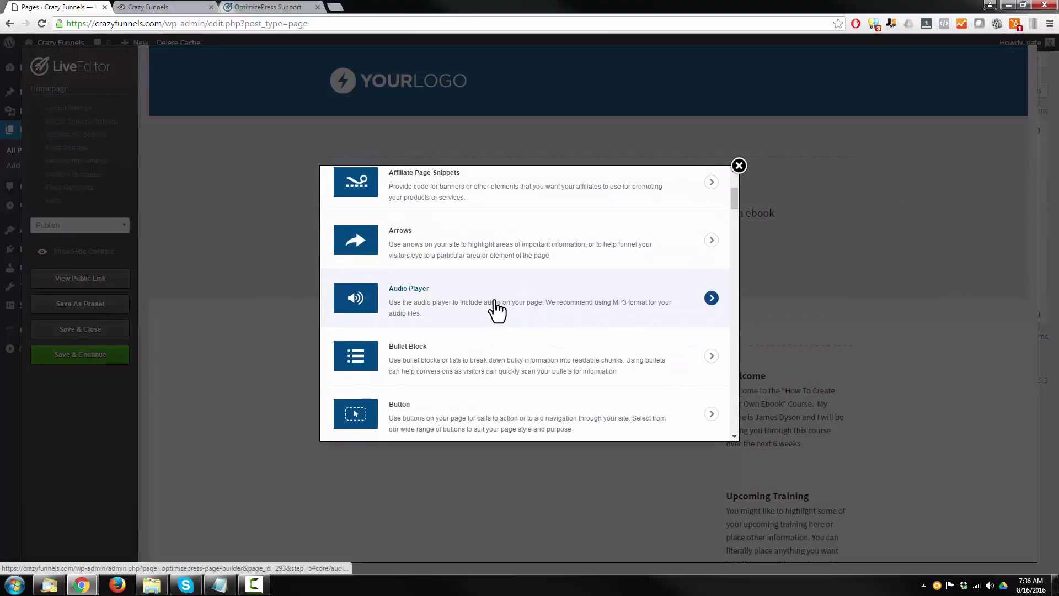
{"action": "scroll", "coordinate": [446, 226], "scroll_direction": "down", "scroll_amount": 3}
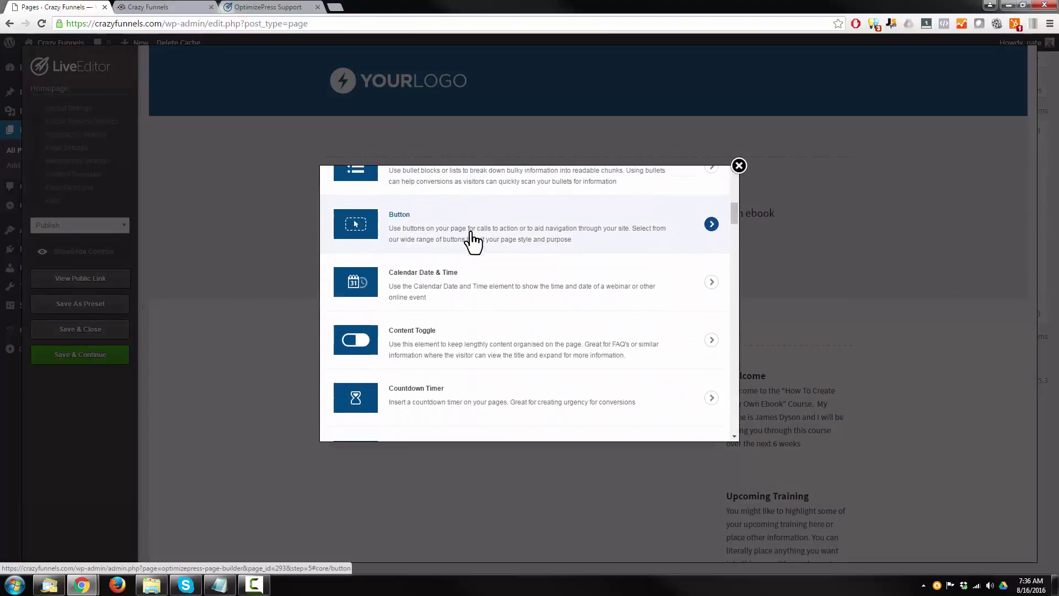
{"action": "scroll", "coordinate": [498, 280], "scroll_direction": "down", "scroll_amount": 3}
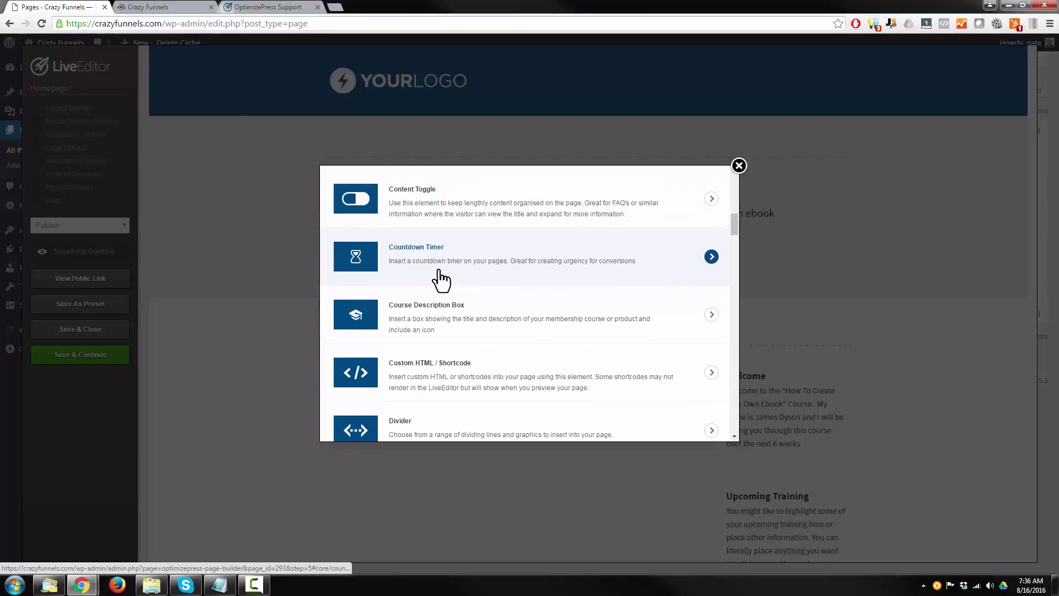
{"action": "scroll", "coordinate": [462, 297], "scroll_direction": "down", "scroll_amount": 2}
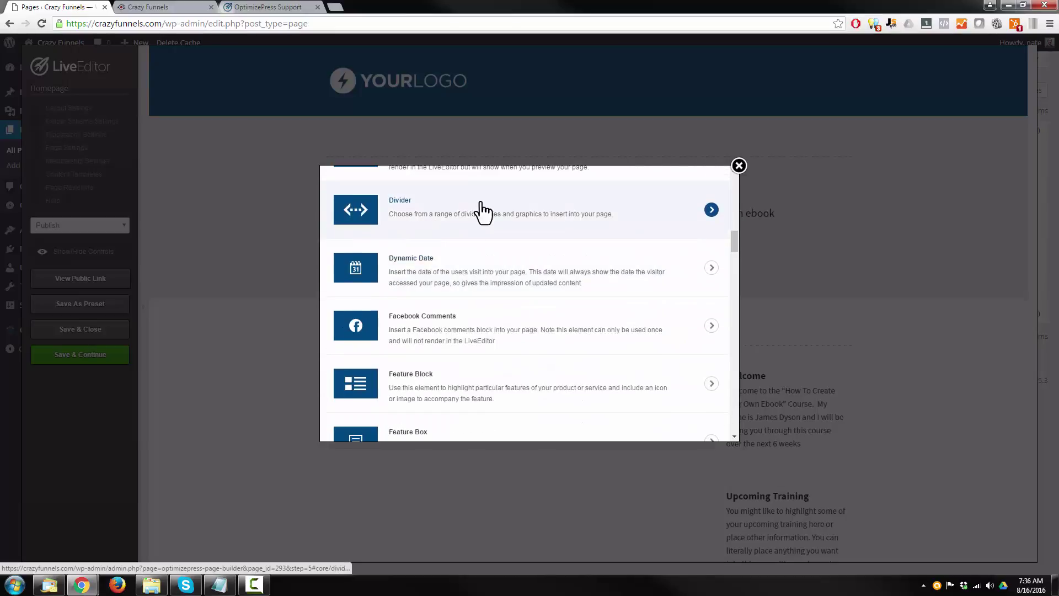
{"action": "scroll", "coordinate": [474, 298], "scroll_direction": "down", "scroll_amount": 1}
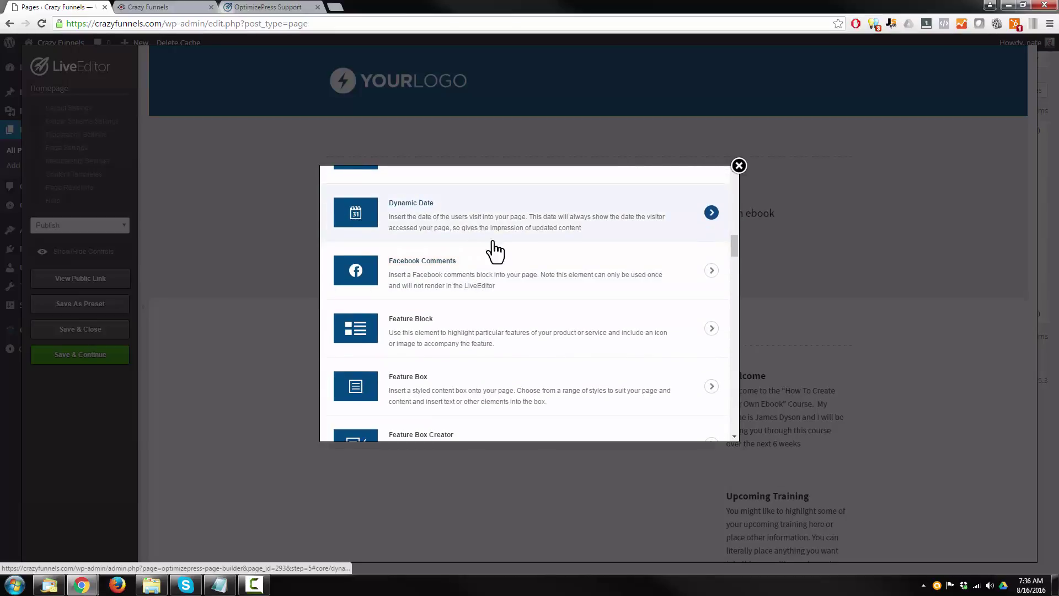
{"action": "scroll", "coordinate": [497, 292], "scroll_direction": "down", "scroll_amount": 2}
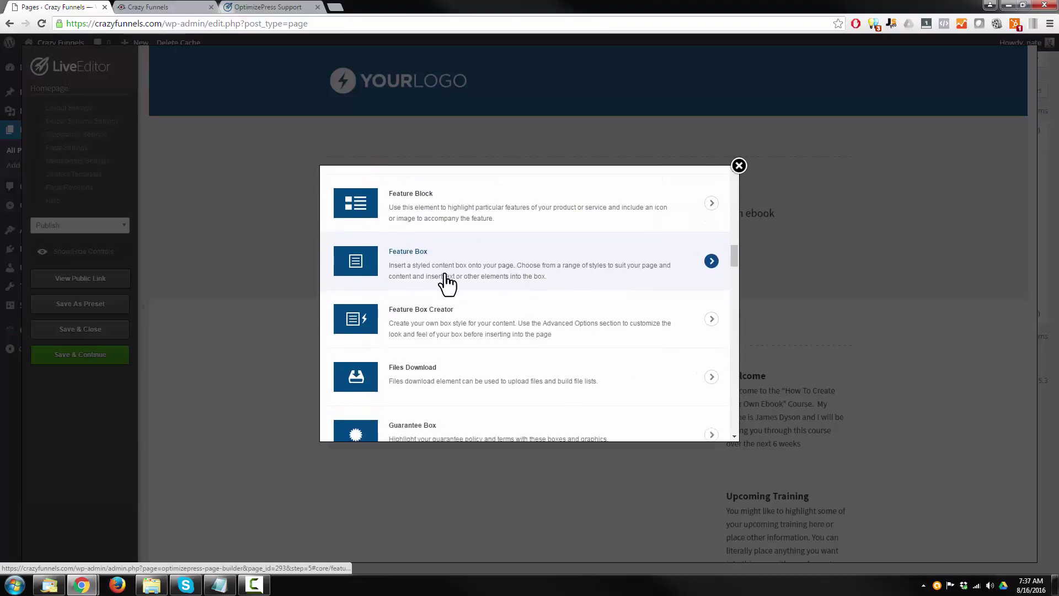
{"action": "scroll", "coordinate": [444, 283], "scroll_direction": "down", "scroll_amount": 1}
{"action": "scroll", "coordinate": [439, 279], "scroll_direction": "down", "scroll_amount": 3}
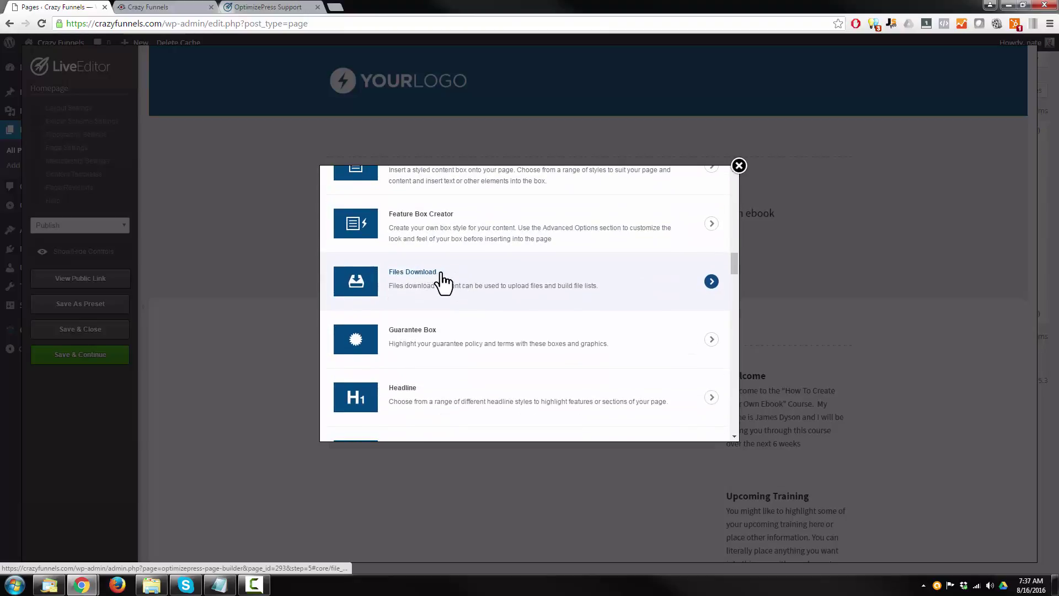
{"action": "scroll", "coordinate": [447, 283], "scroll_direction": "down", "scroll_amount": 2}
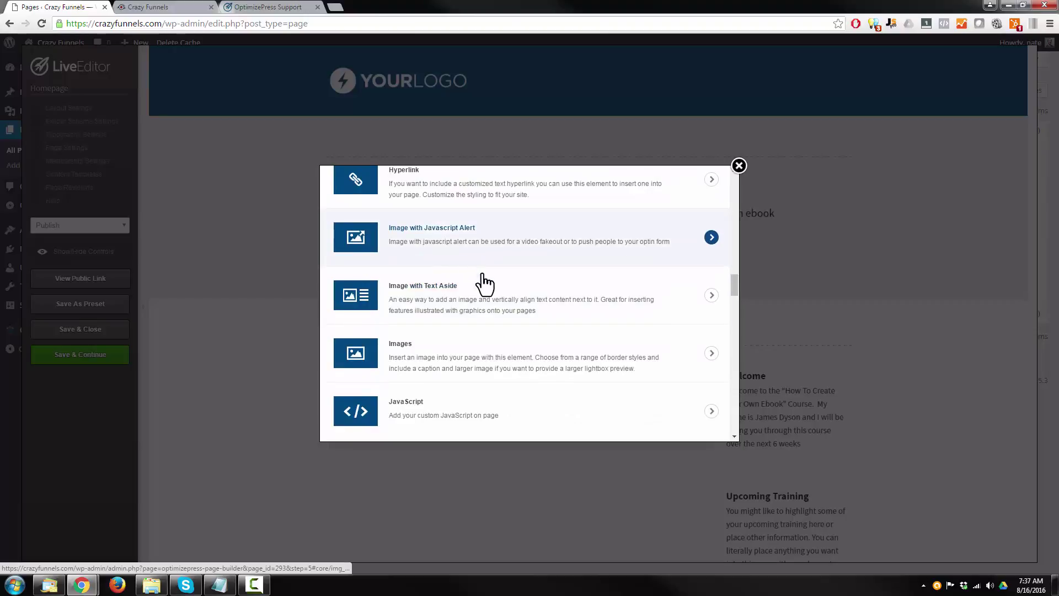
{"action": "scroll", "coordinate": [441, 315], "scroll_direction": "down", "scroll_amount": 2}
{"action": "scroll", "coordinate": [446, 306], "scroll_direction": "down", "scroll_amount": 2}
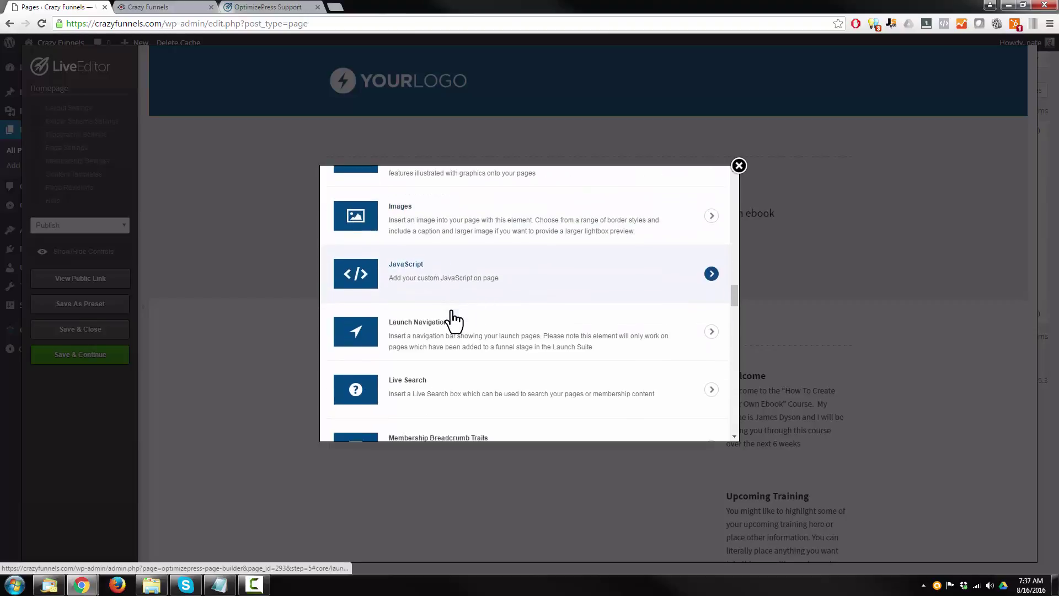
{"action": "scroll", "coordinate": [455, 323], "scroll_direction": "down", "scroll_amount": 10}
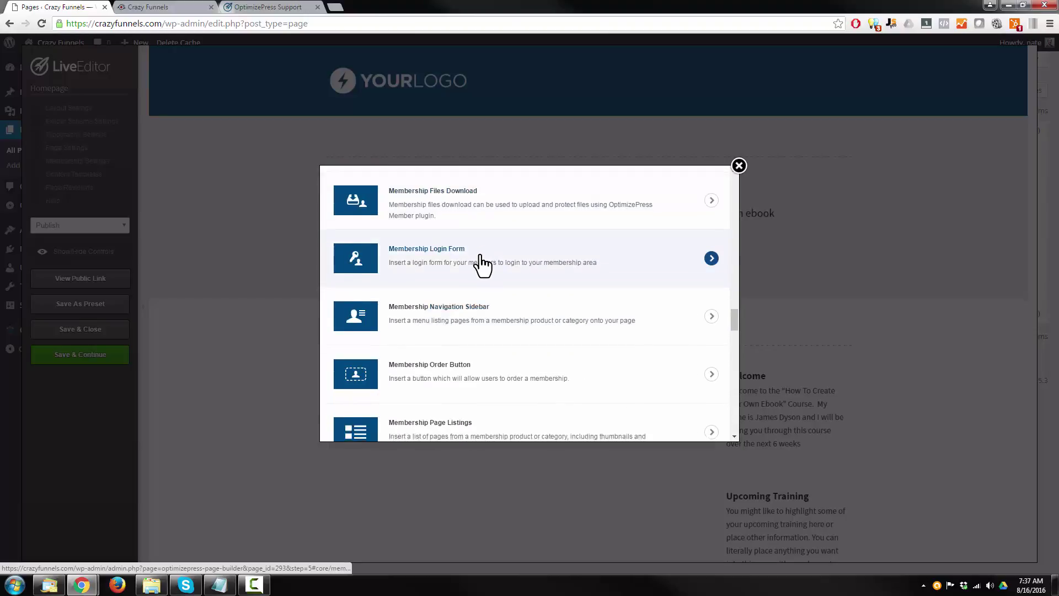
{"action": "scroll", "coordinate": [461, 288], "scroll_direction": "down", "scroll_amount": 7}
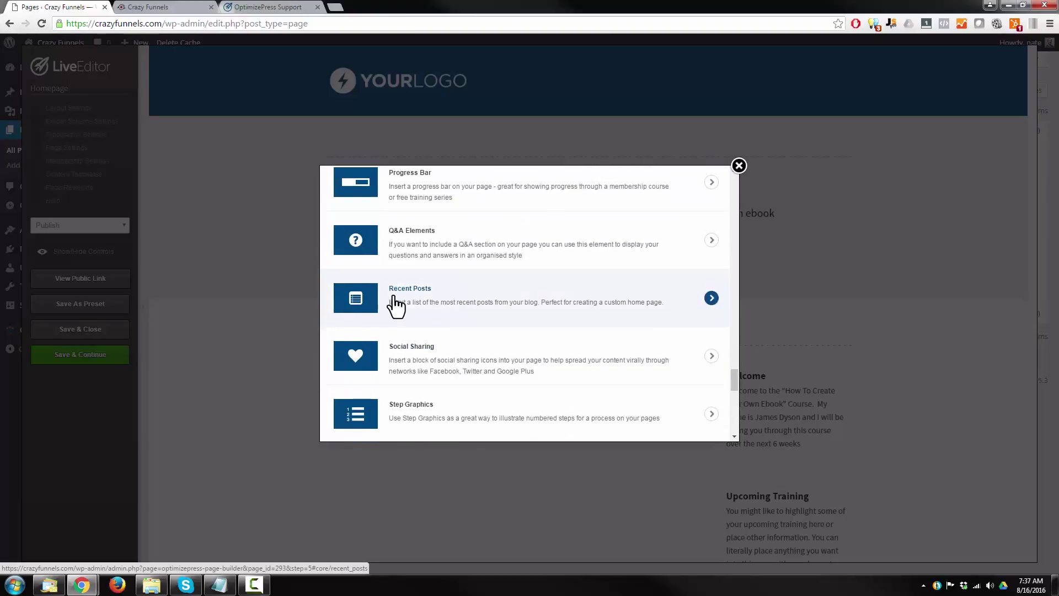
{"action": "scroll", "coordinate": [396, 305], "scroll_direction": "down", "scroll_amount": 9}
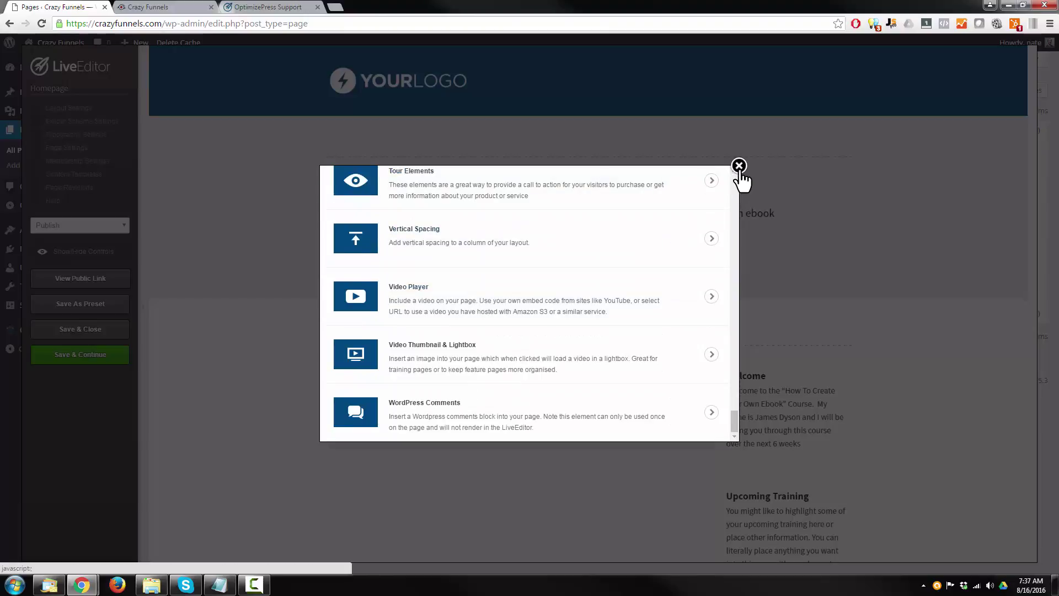
{"action": "left_click", "coordinate": [739, 165]}
Step: Insert a new row with the 2/3 and 1/3 column layout between the header section and the membership page listing
{"action": "mouse_move", "coordinate": [635, 343]}
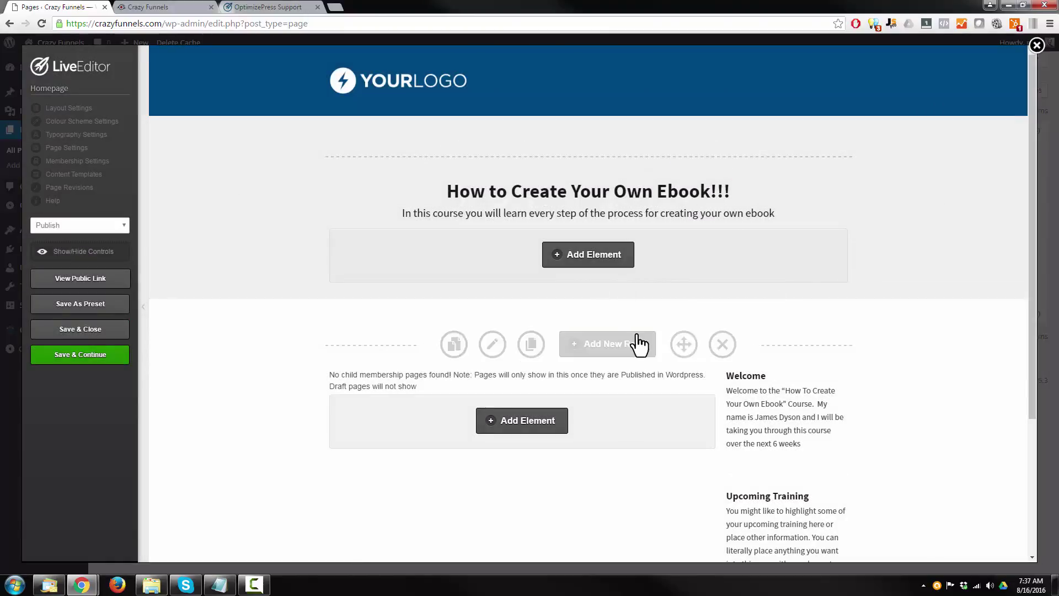
{"action": "left_click", "coordinate": [639, 347]}
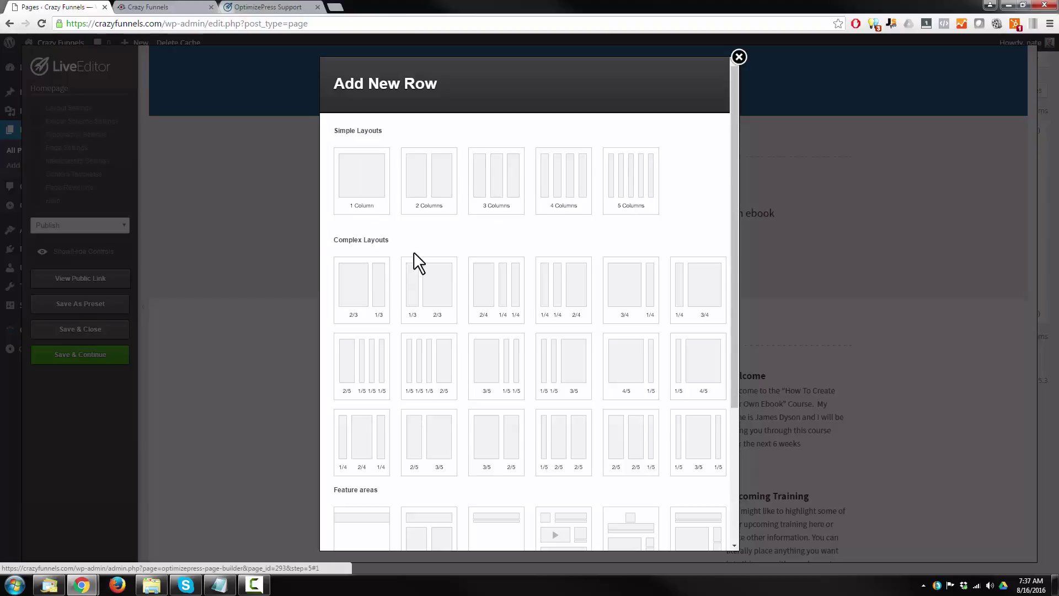
{"action": "scroll", "coordinate": [466, 243], "scroll_direction": "down", "scroll_amount": 1}
{"action": "scroll", "coordinate": [438, 242], "scroll_direction": "down", "scroll_amount": 2}
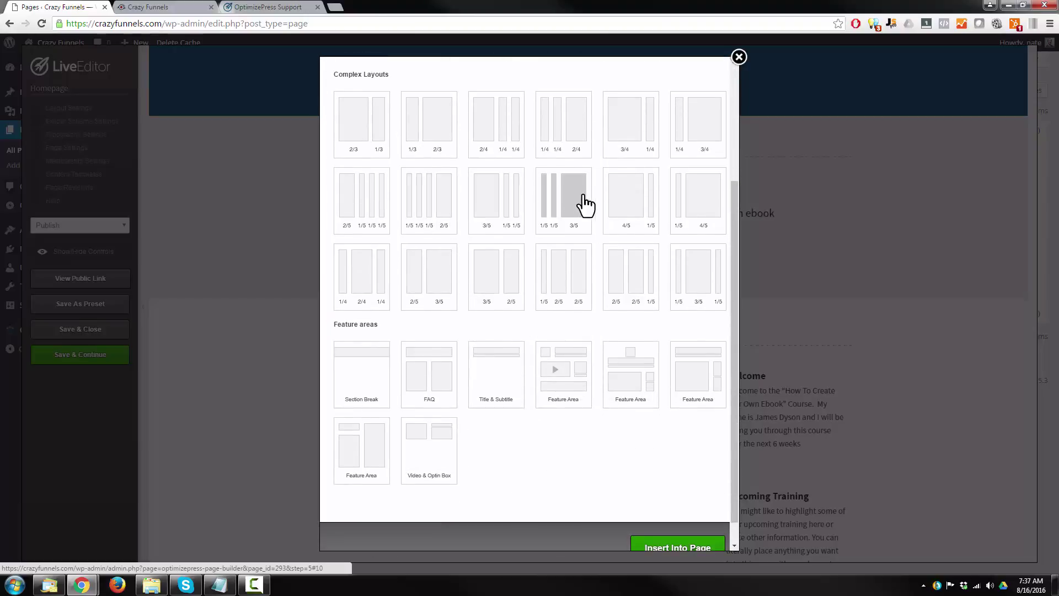
{"action": "scroll", "coordinate": [584, 203], "scroll_direction": "up", "scroll_amount": 1}
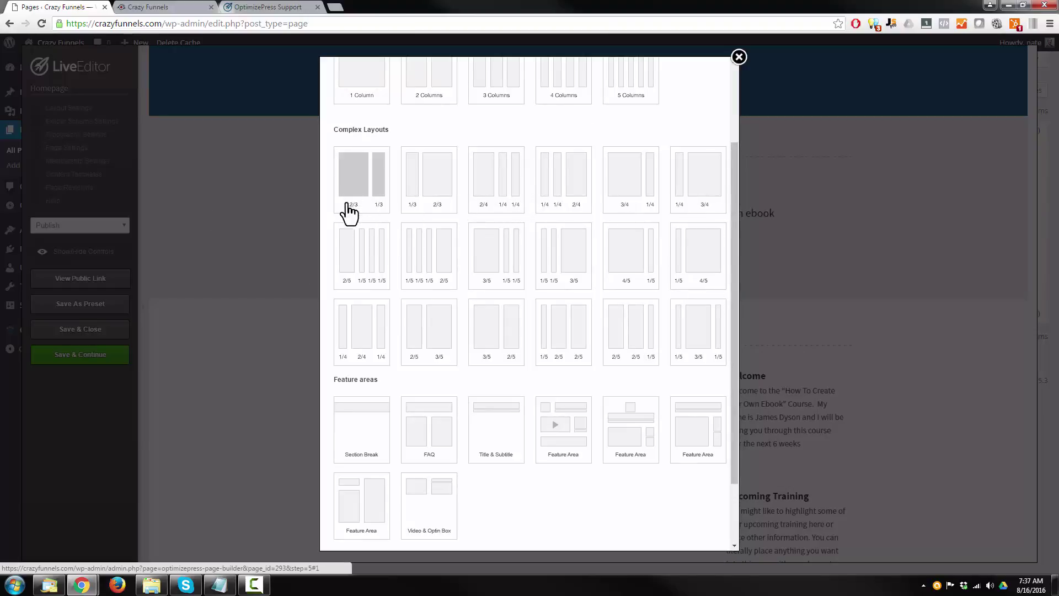
{"action": "left_click", "coordinate": [379, 198]}
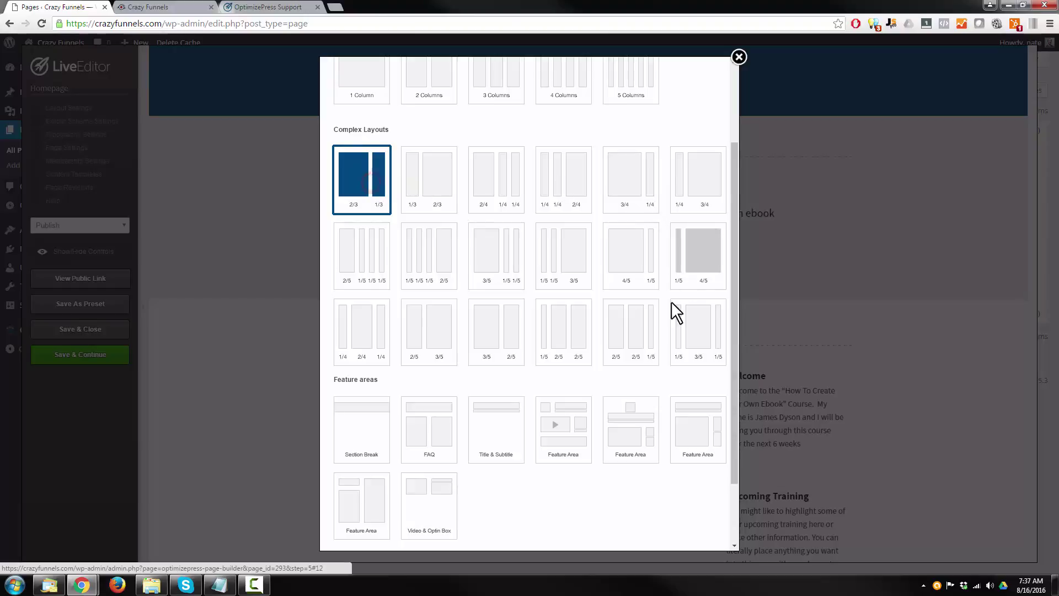
{"action": "scroll", "coordinate": [369, 205], "scroll_direction": "up", "scroll_amount": 2}
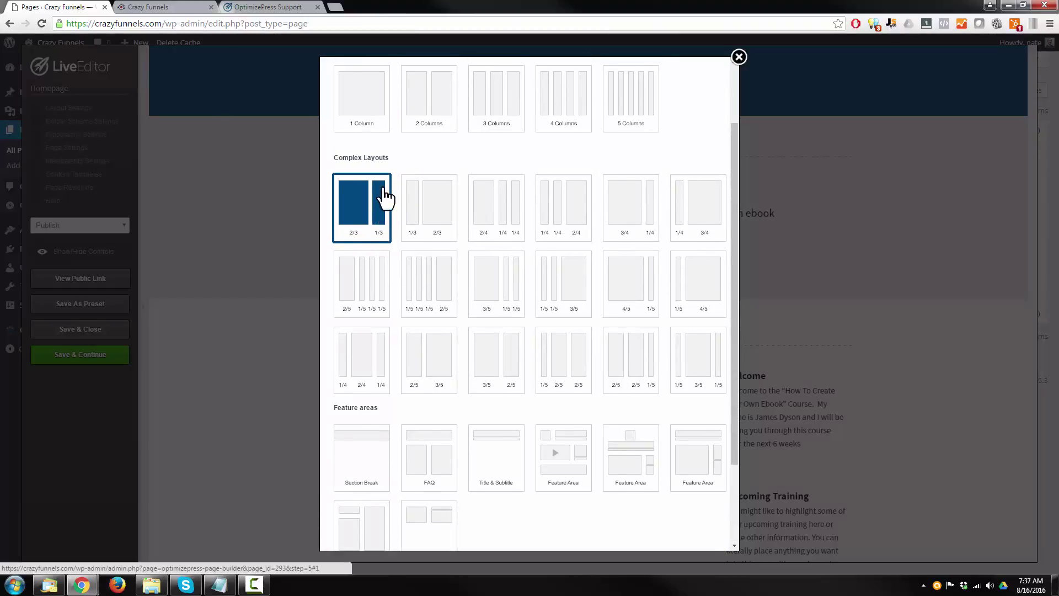
{"action": "scroll", "coordinate": [379, 206], "scroll_direction": "down", "scroll_amount": 2}
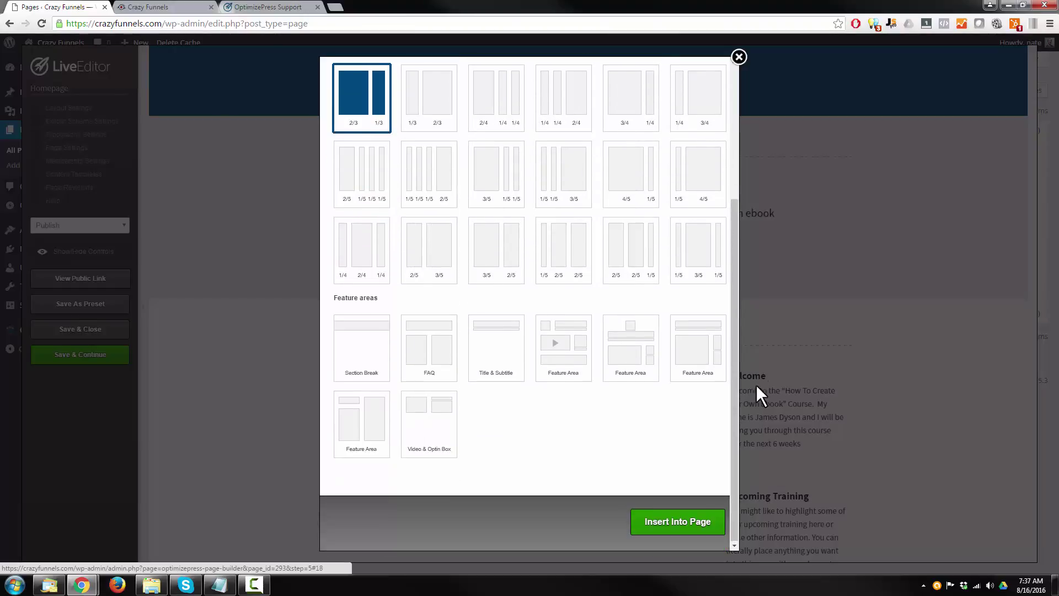
{"action": "left_click", "coordinate": [679, 528]}
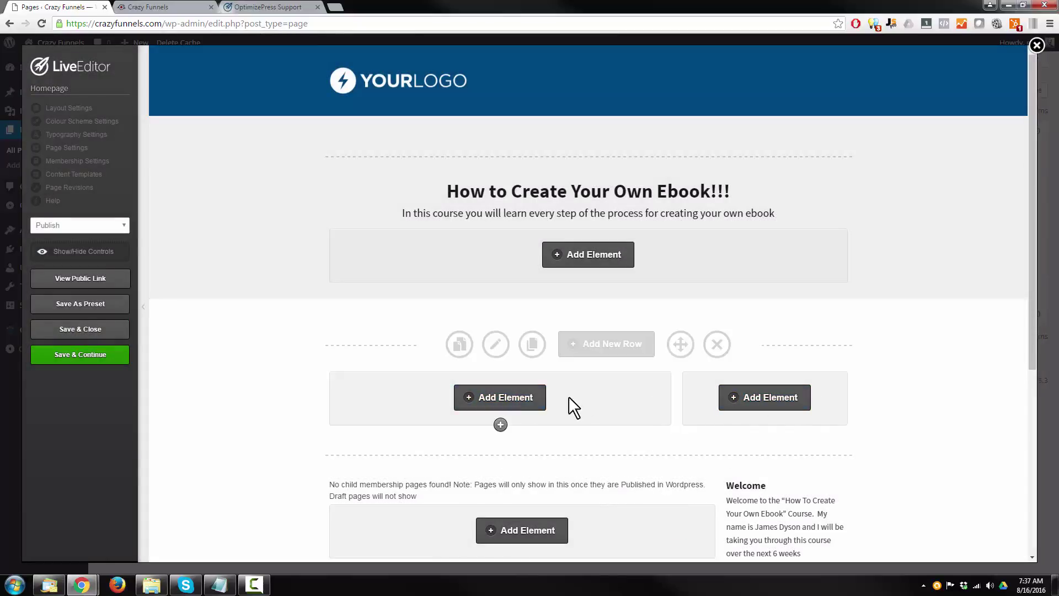
Step: Insert a Headline element in the standard style without additional styling into the new row's 2/3 column, keeping the default text "Your Header"
{"action": "left_click", "coordinate": [503, 398]}
{"action": "type", "text": "head"}
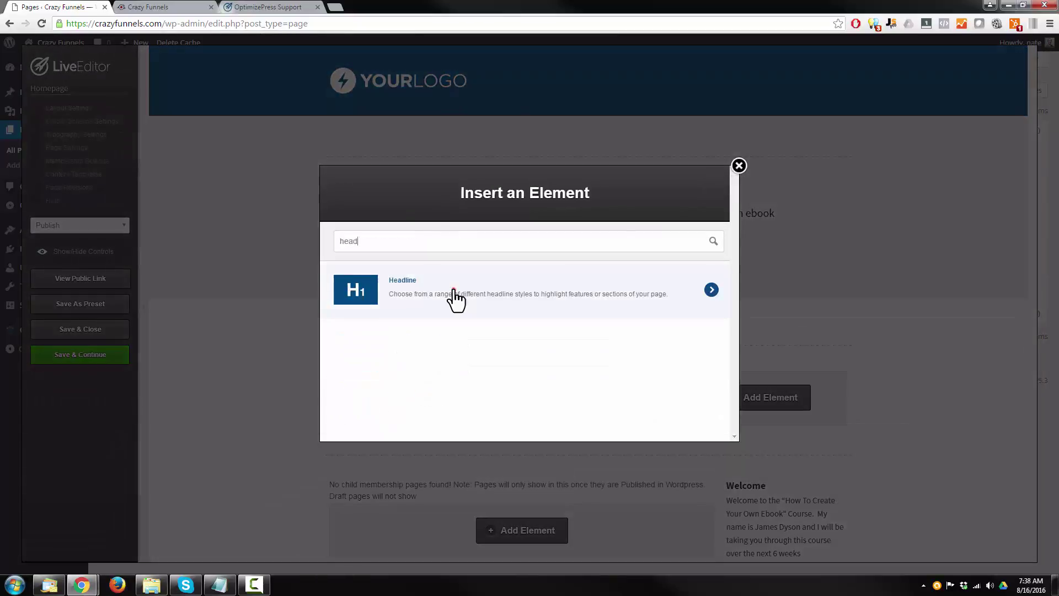
{"action": "left_click", "coordinate": [453, 289]}
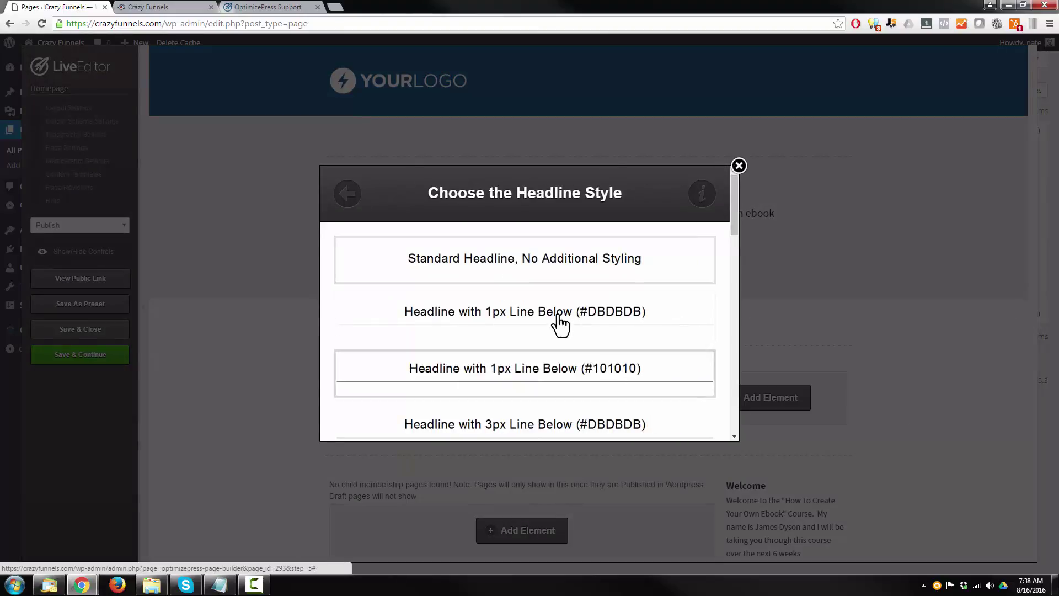
{"action": "scroll", "coordinate": [560, 323], "scroll_direction": "down", "scroll_amount": 7}
{"action": "scroll", "coordinate": [548, 346], "scroll_direction": "up", "scroll_amount": 8}
{"action": "left_click", "coordinate": [556, 256]}
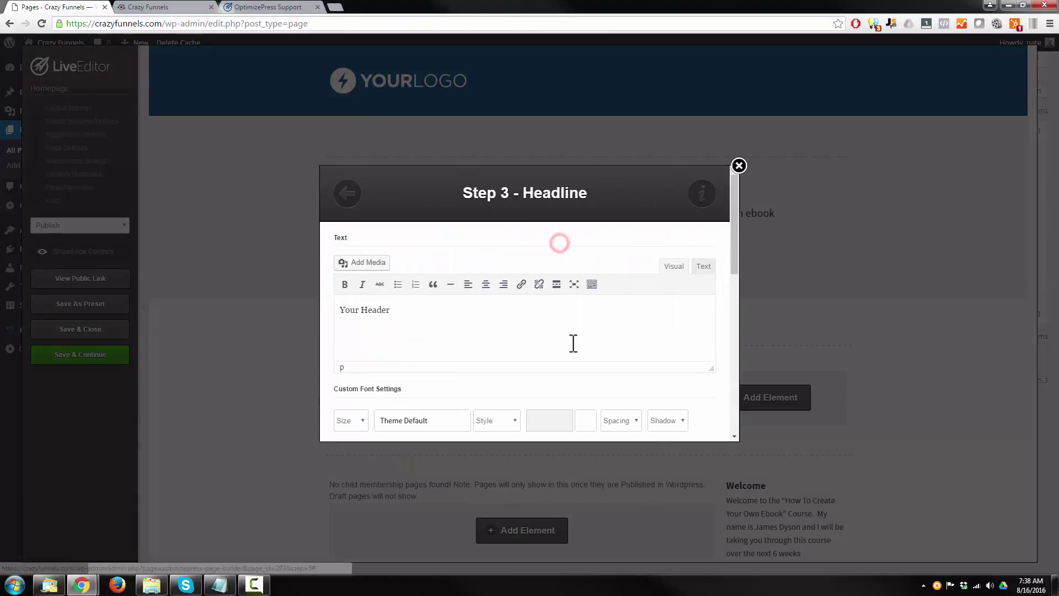
{"action": "scroll", "coordinate": [579, 361], "scroll_direction": "down", "scroll_amount": 10}
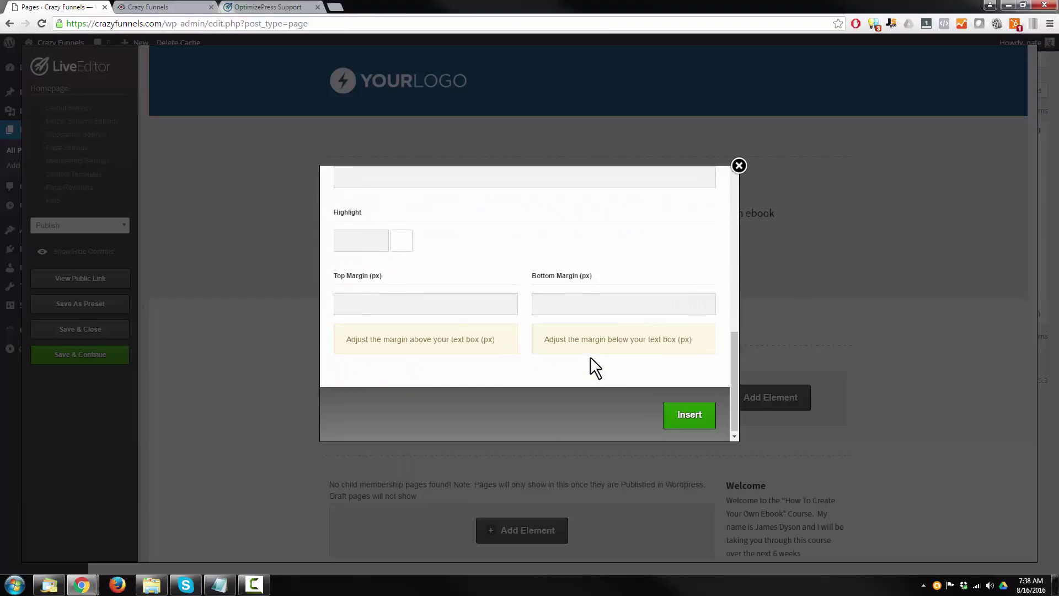
{"action": "left_click", "coordinate": [696, 414]}
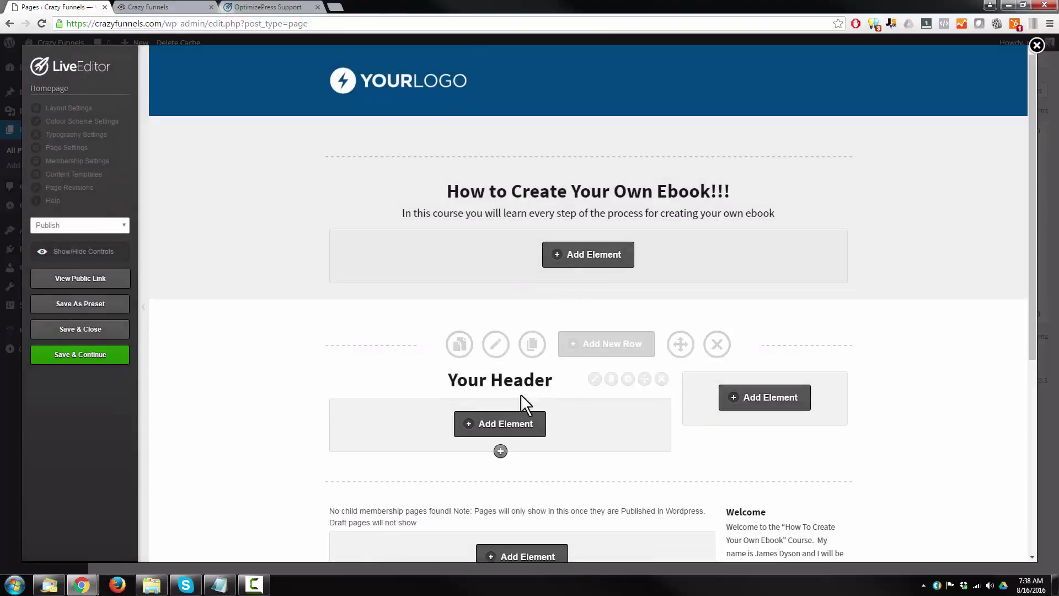
Step: Insert a Navigation element into the new row's 1/3 column, using the final style with the solid blue highlighted item and selecting a navigation menu
{"action": "left_click", "coordinate": [752, 411]}
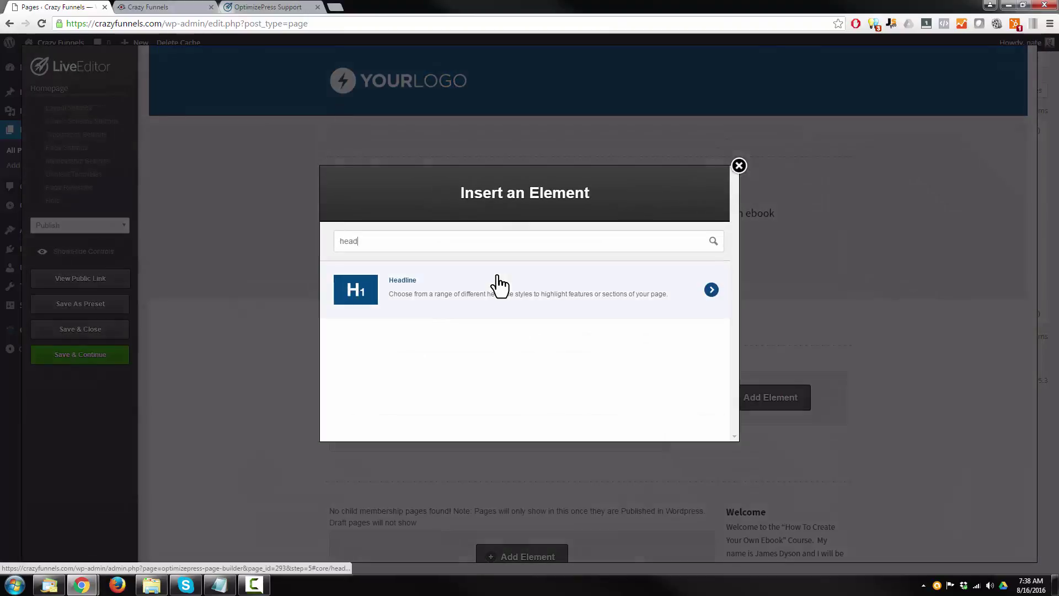
{"action": "type", "text": "nav"}
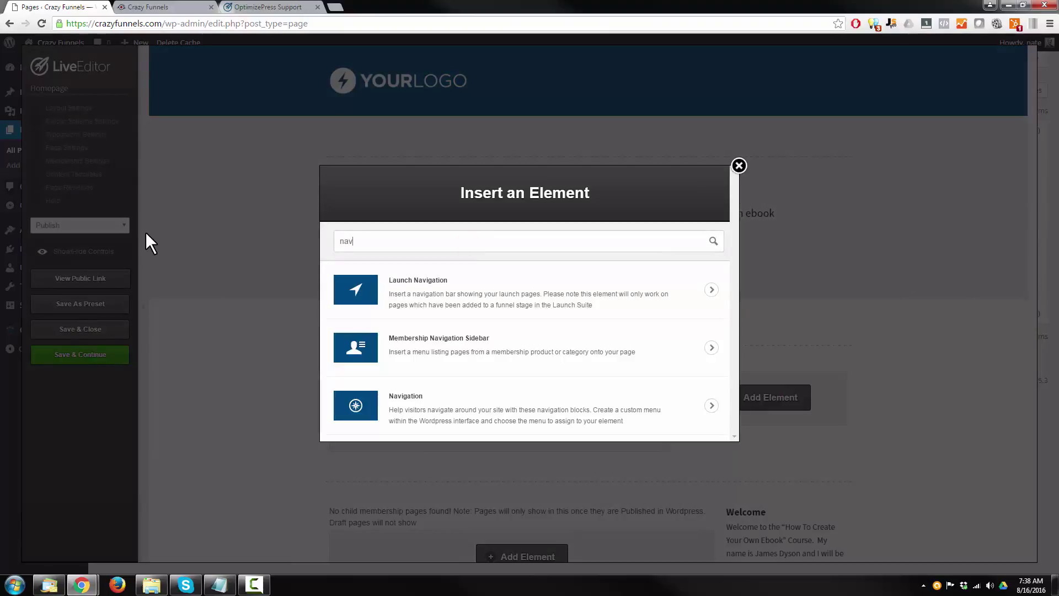
{"action": "left_click", "coordinate": [429, 421]}
{"action": "scroll", "coordinate": [528, 282], "scroll_direction": "down", "scroll_amount": 7}
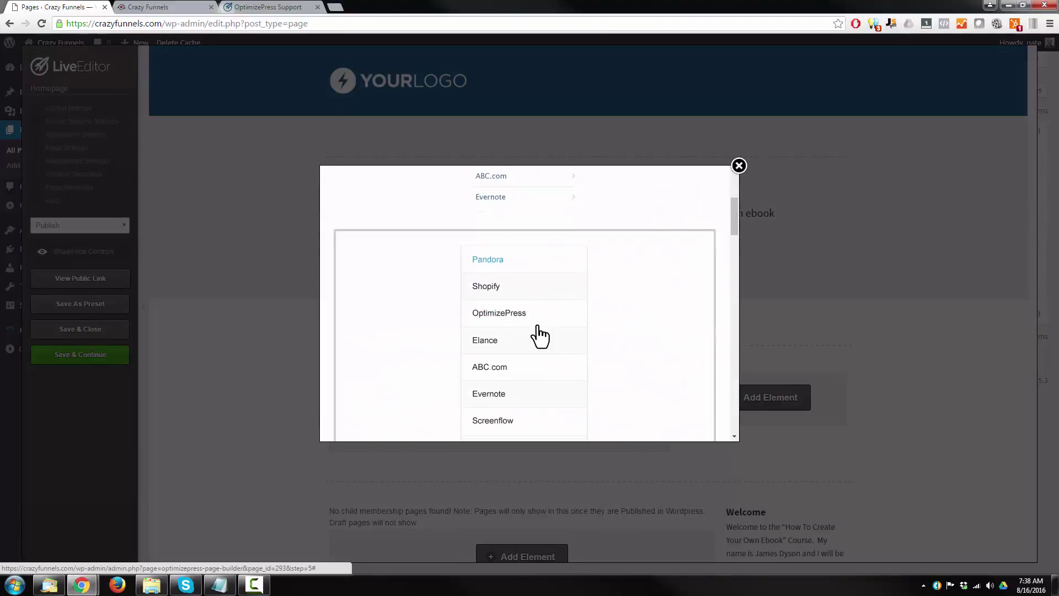
{"action": "scroll", "coordinate": [534, 330], "scroll_direction": "down", "scroll_amount": 8}
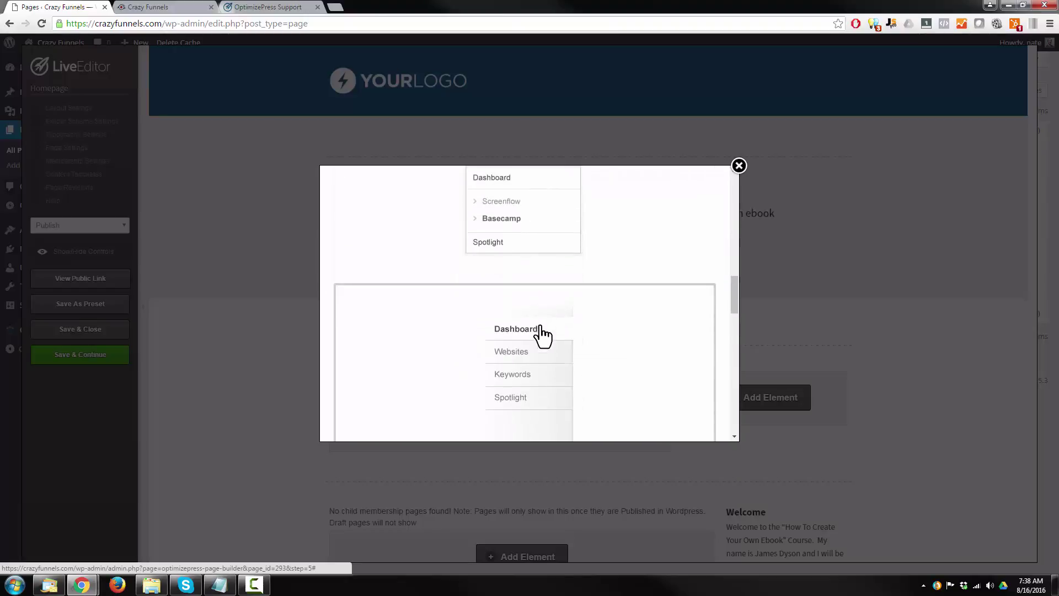
{"action": "scroll", "coordinate": [542, 331], "scroll_direction": "down", "scroll_amount": 8}
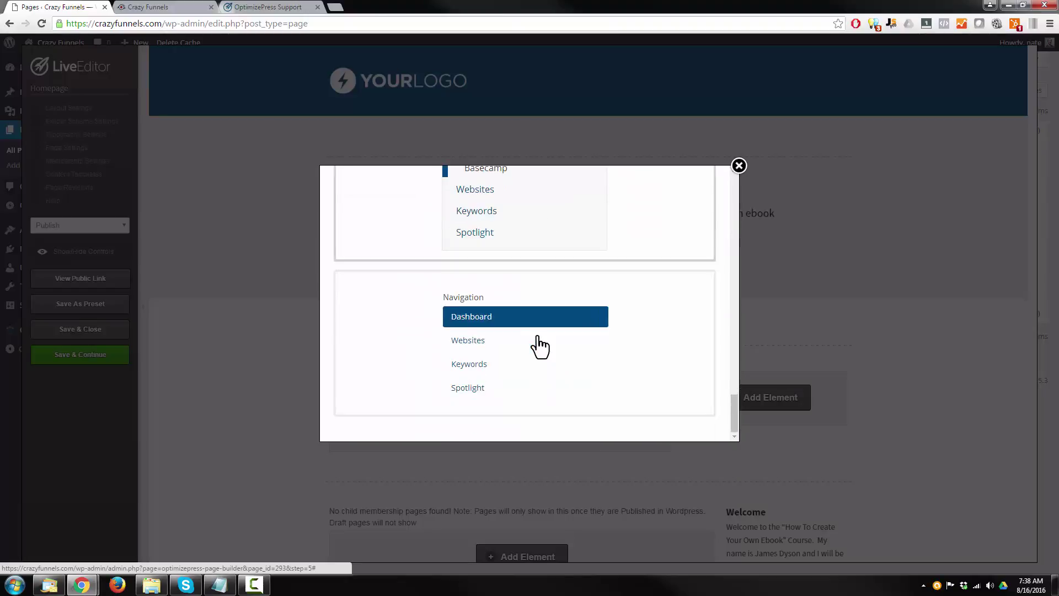
{"action": "left_click", "coordinate": [536, 347]}
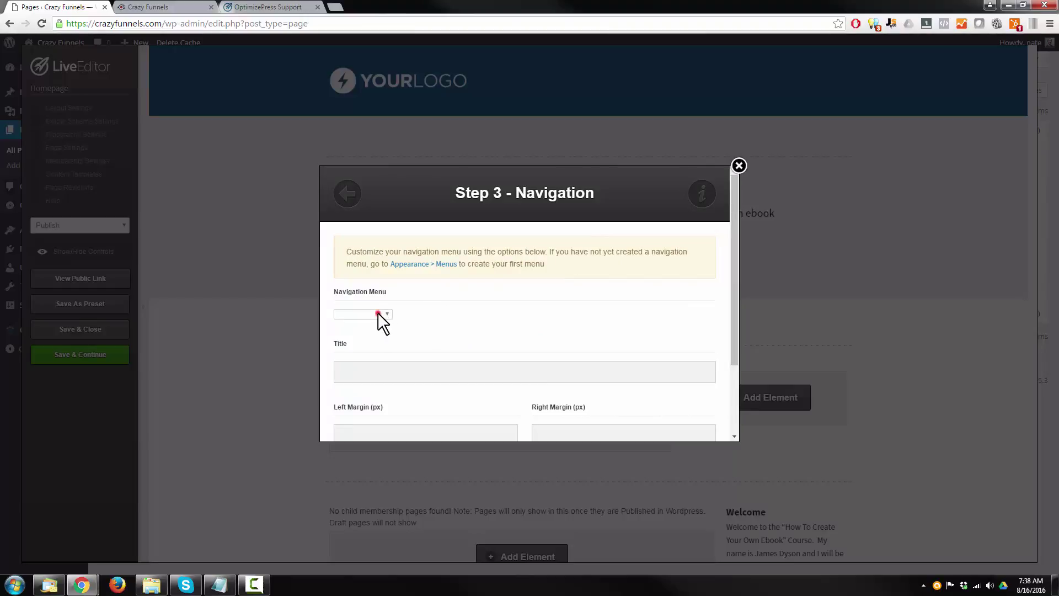
{"action": "left_click", "coordinate": [373, 324]}
{"action": "scroll", "coordinate": [419, 319], "scroll_direction": "down", "scroll_amount": 2}
{"action": "left_click", "coordinate": [574, 415]}
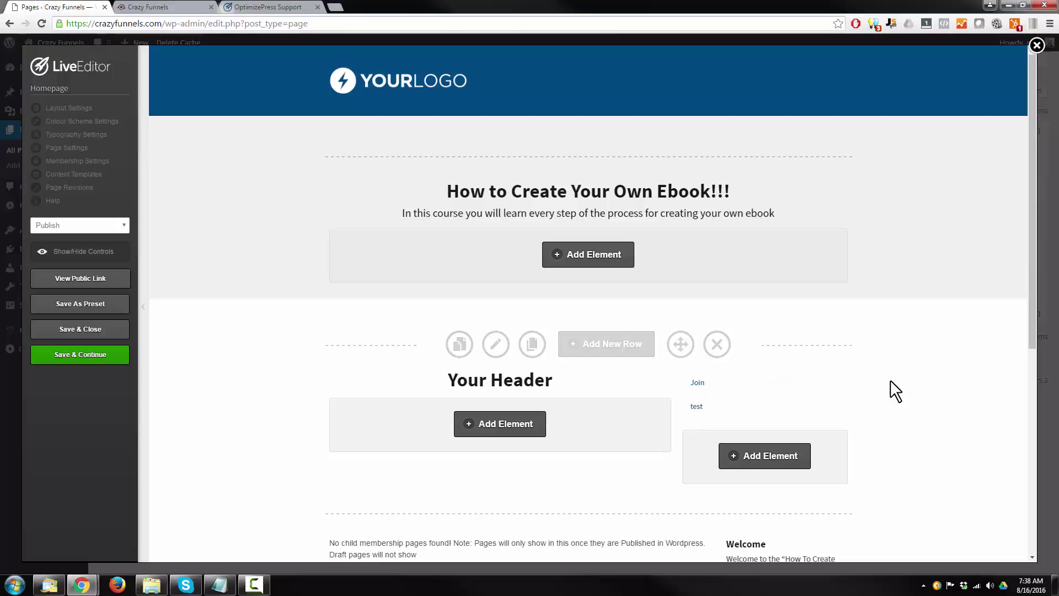
Step: Save the Homepage while continuing to edit, and view the options for saving it as a preset without creating one
{"action": "left_click", "coordinate": [81, 357]}
{"action": "left_click", "coordinate": [609, 104]}
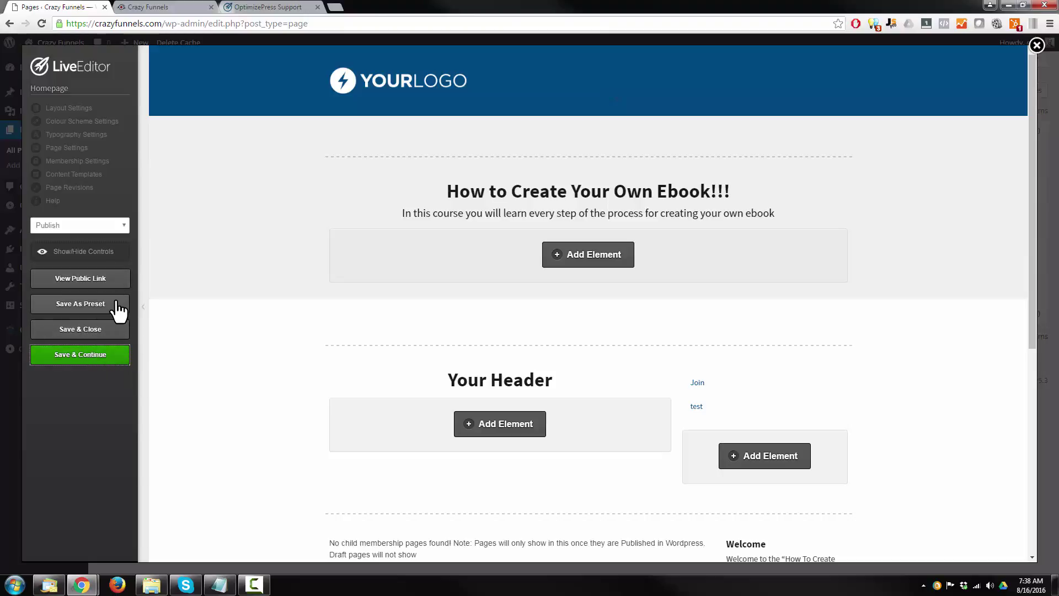
{"action": "left_click", "coordinate": [97, 310]}
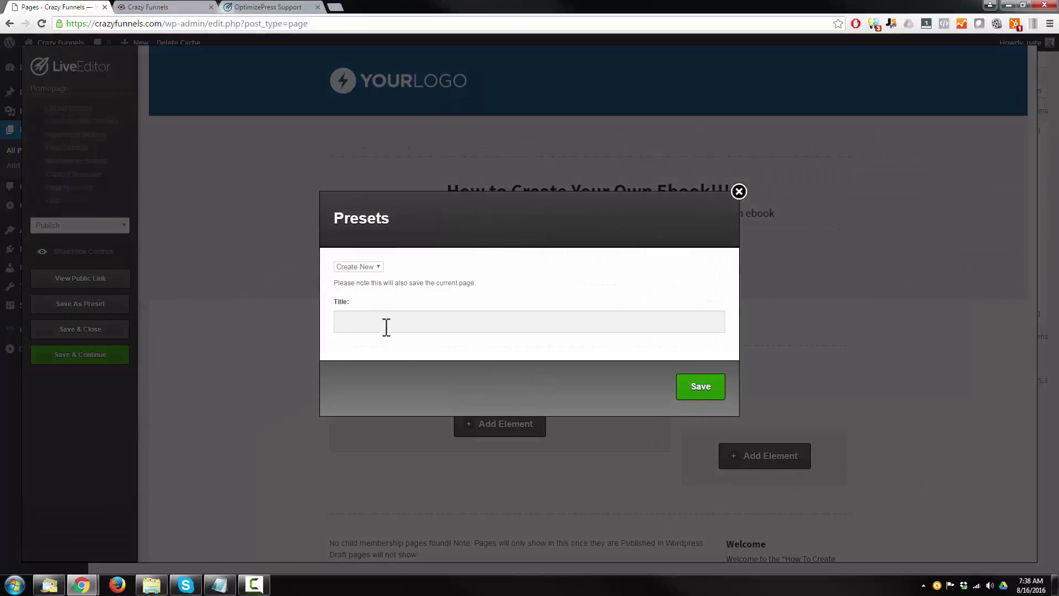
{"action": "left_click", "coordinate": [739, 192]}
Step: View the support categories in the OptimizePress Help Center and return to the Homepage in the LiveEditor
{"action": "mouse_move", "coordinate": [448, 148]}
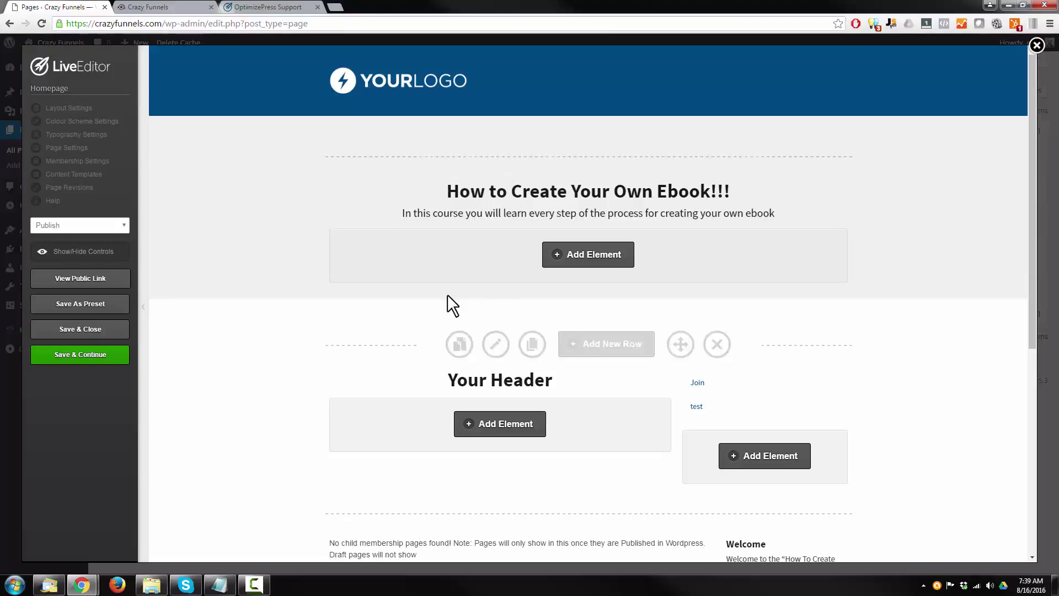
{"action": "left_click", "coordinate": [259, 7]}
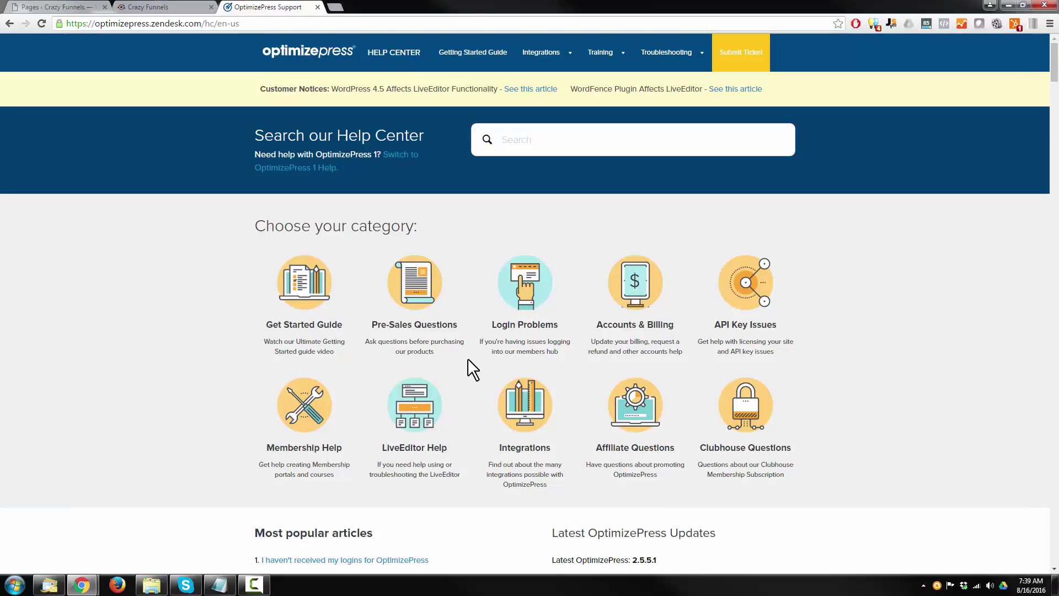
{"action": "left_click", "coordinate": [53, 8]}
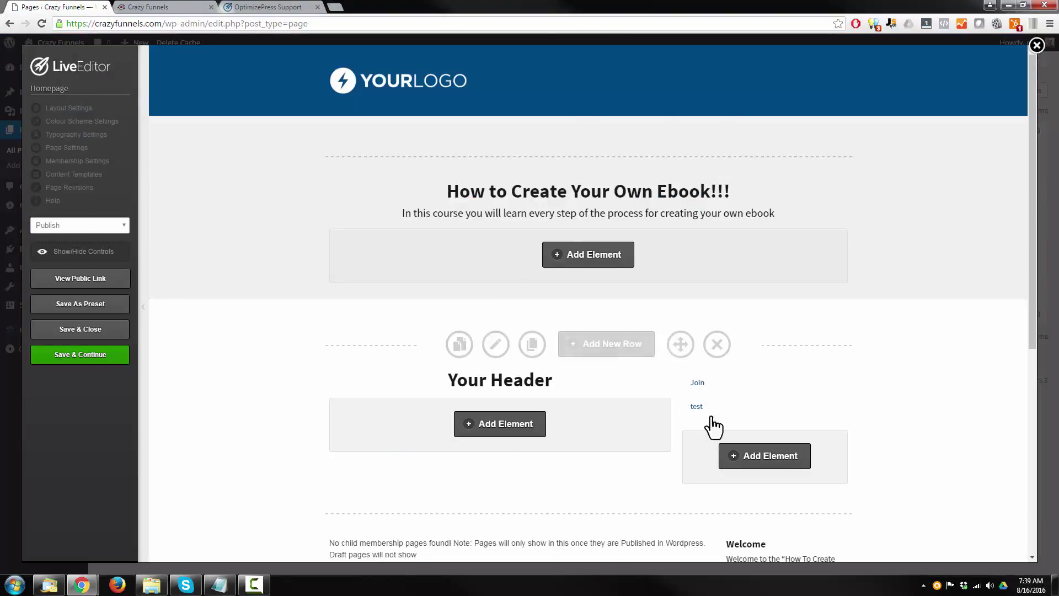